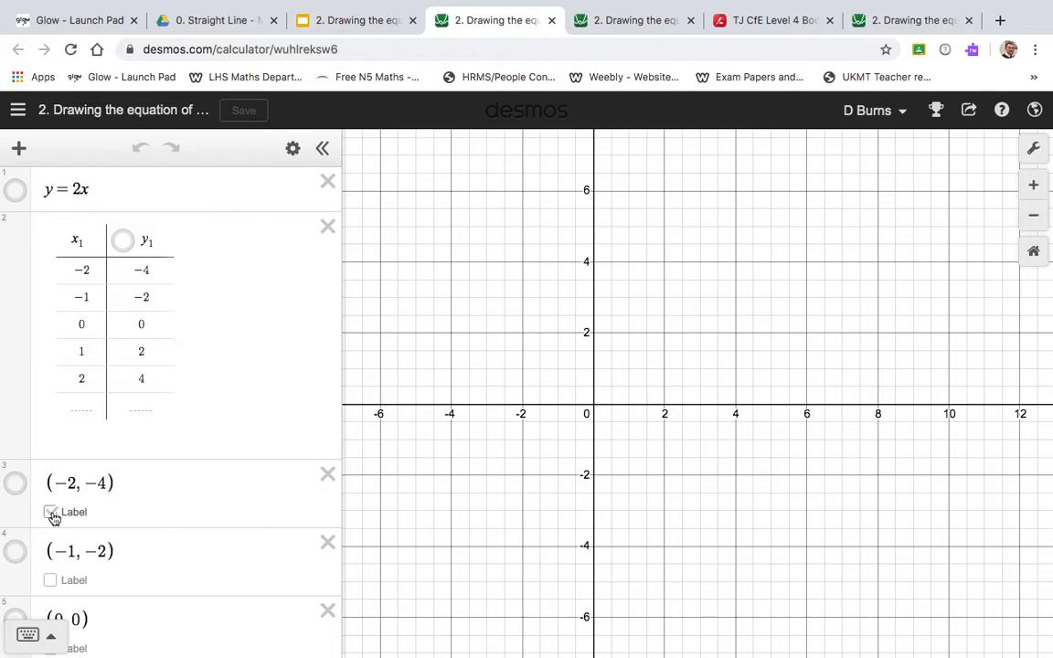
# Plot the points (-2, -4), (-1, -2), (0, 0), (1, 2) and (2, 4) one by one, without labels
pyautogui.click(51, 513)
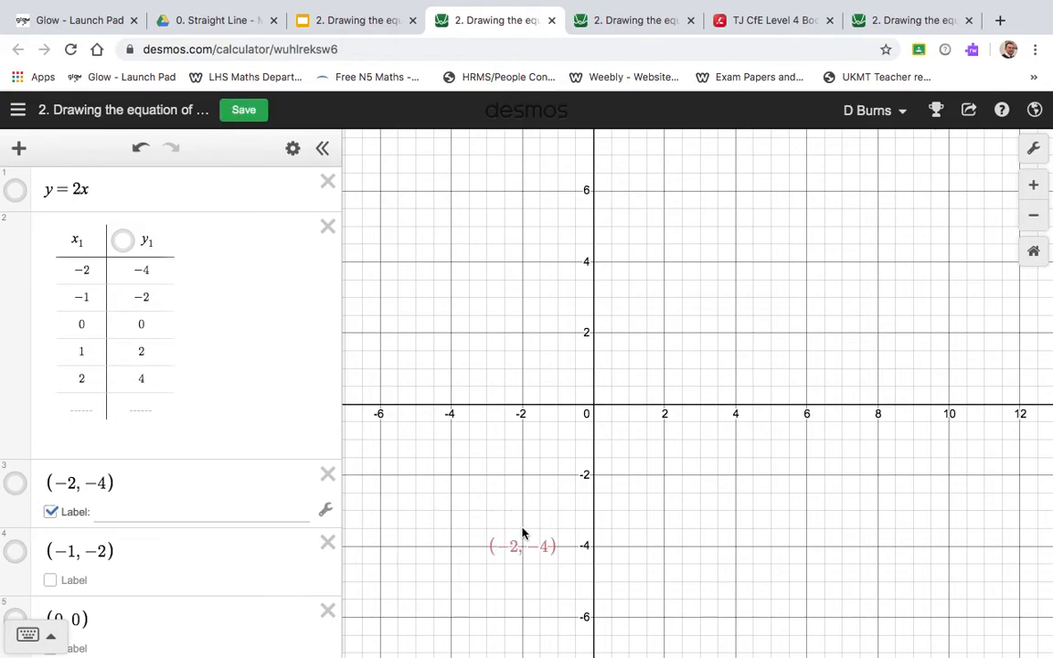
pyautogui.click(51, 512)
pyautogui.click(16, 485)
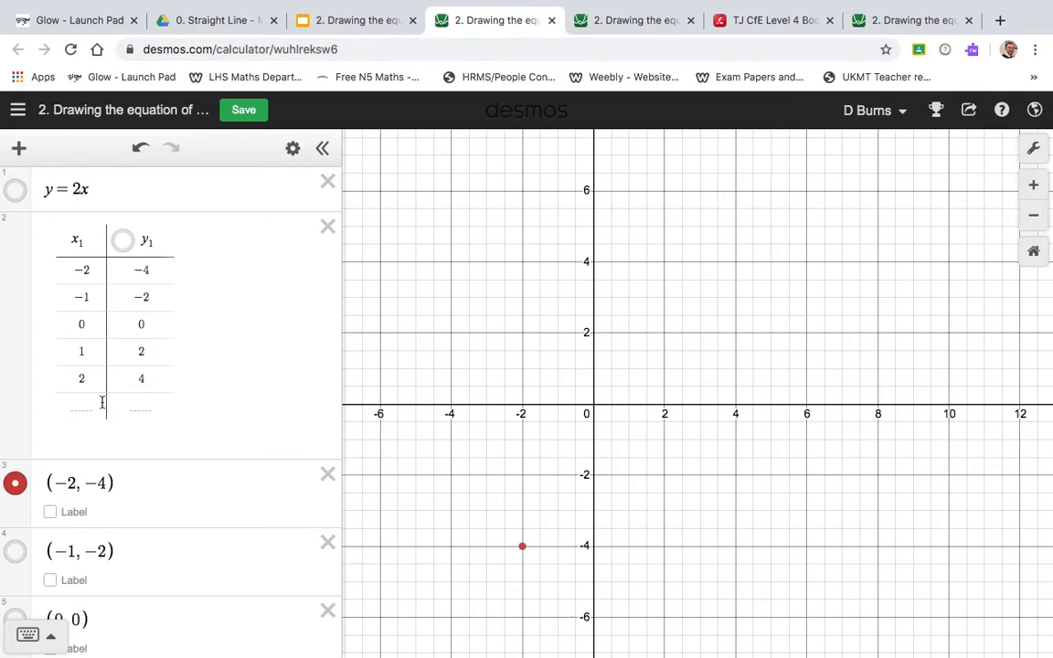
pyautogui.click(16, 552)
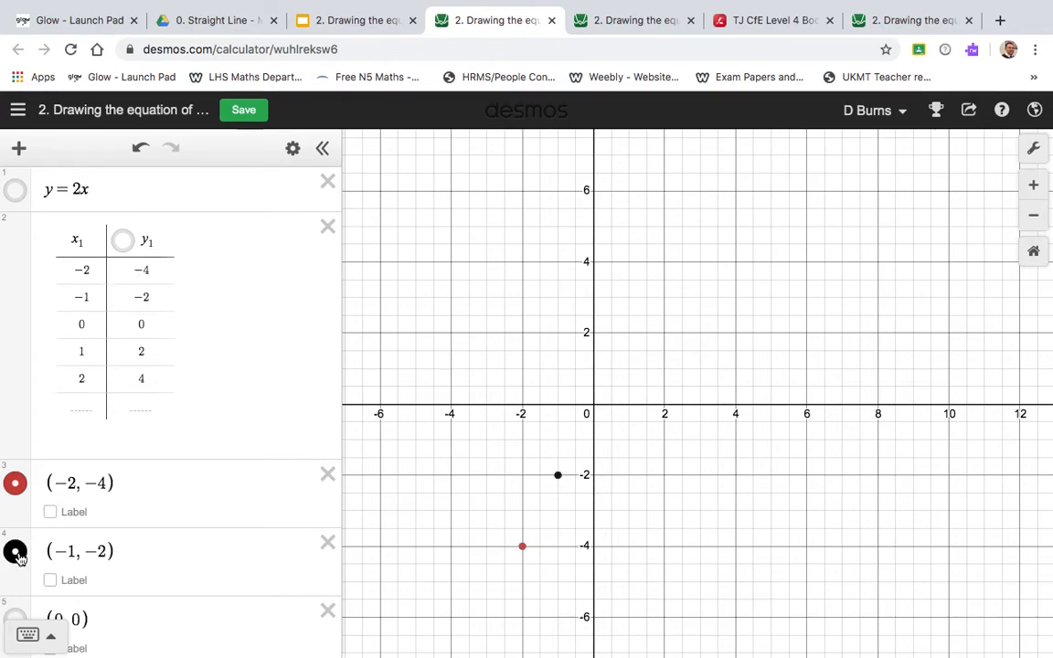
pyautogui.click(128, 623)
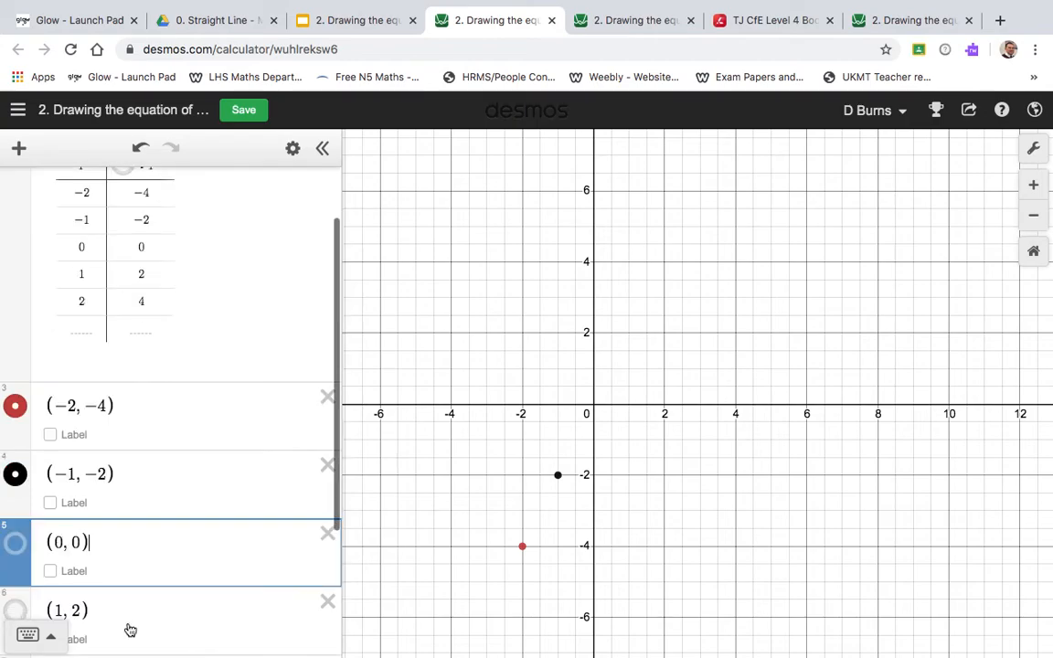
pyautogui.click(20, 546)
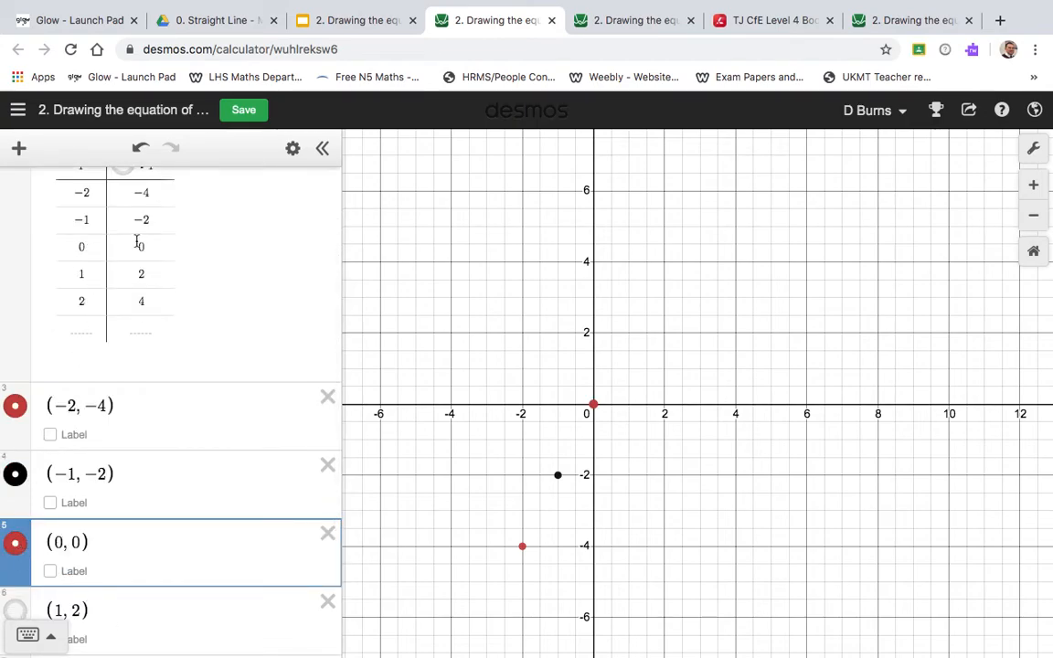
pyautogui.click(18, 617)
pyautogui.click(134, 600)
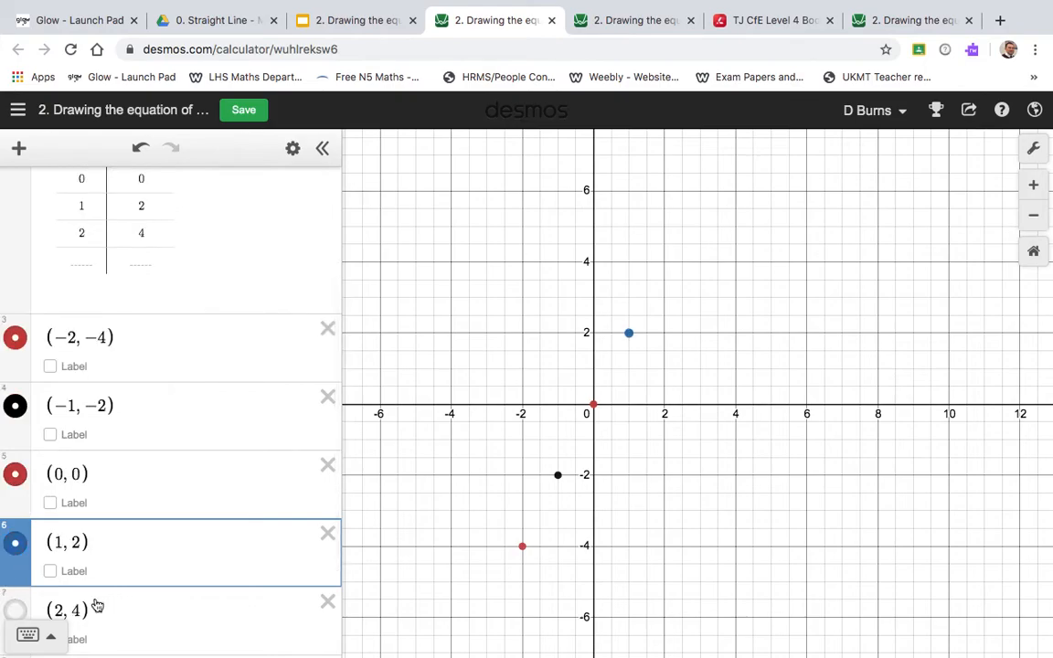
pyautogui.click(15, 610)
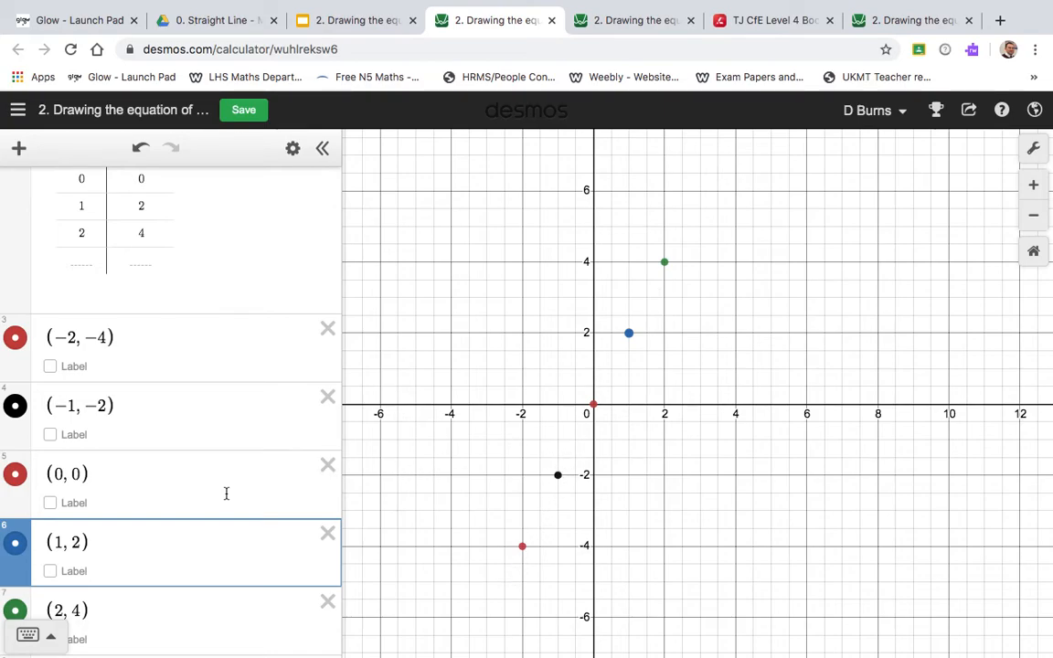
# Hide all five individually plotted points, from (2, 4) back to (-2, -4)
pyautogui.click(15, 609)
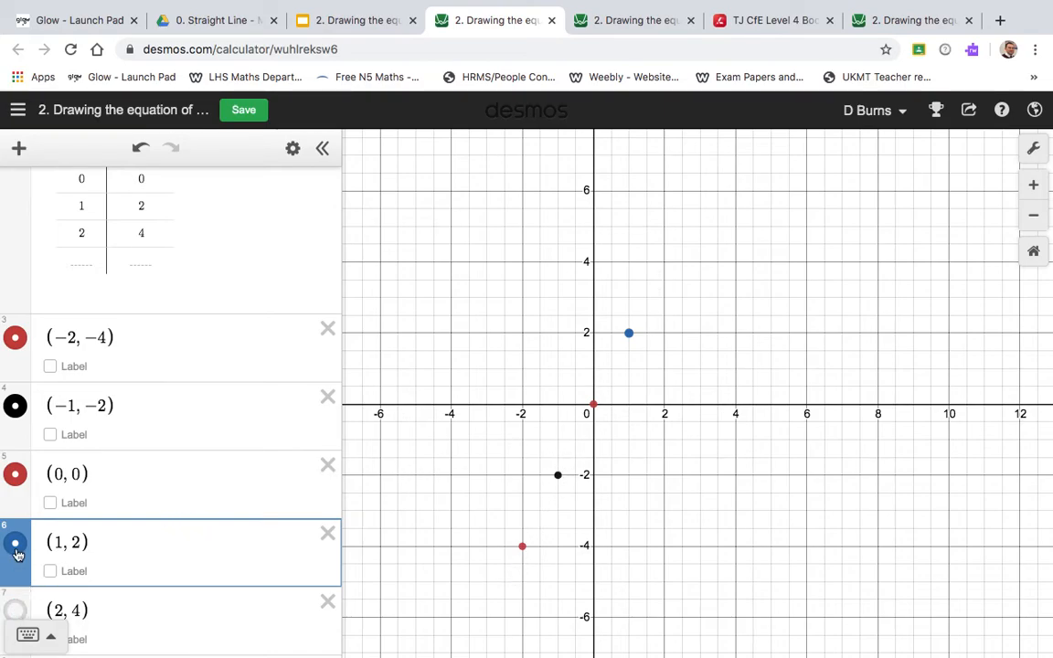
pyautogui.click(15, 545)
pyautogui.click(15, 473)
pyautogui.click(15, 406)
pyautogui.click(16, 337)
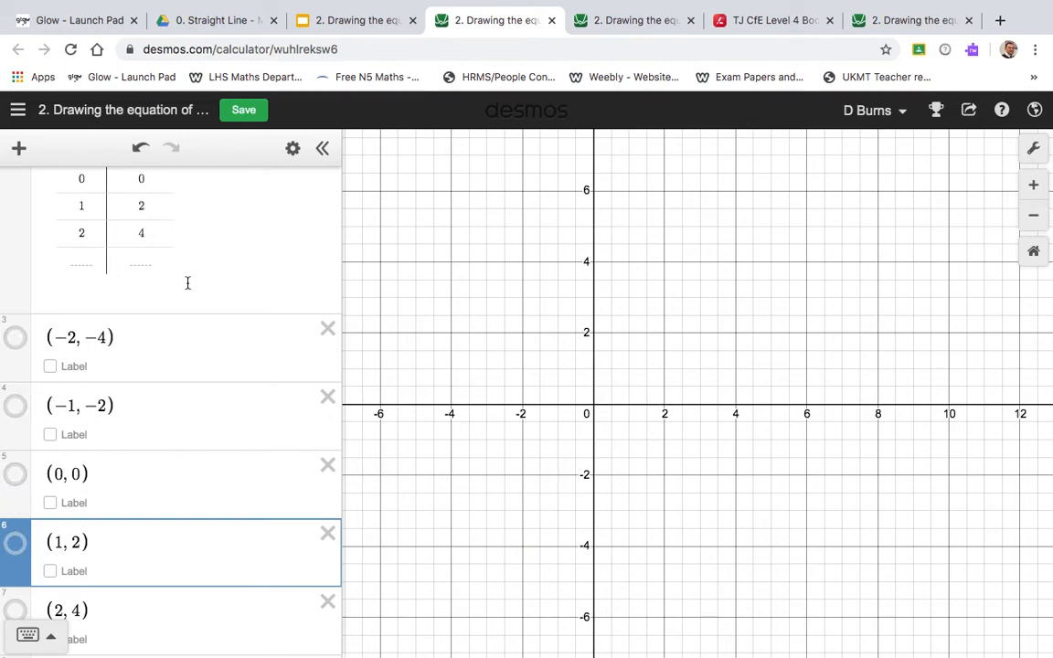
# Show all points of the x₁, y₁ table on the graph together, and hide them again
pyautogui.press('Up')
pyautogui.press('Up')
pyautogui.press('Up')
pyautogui.press('Up')
pyautogui.press('Up')
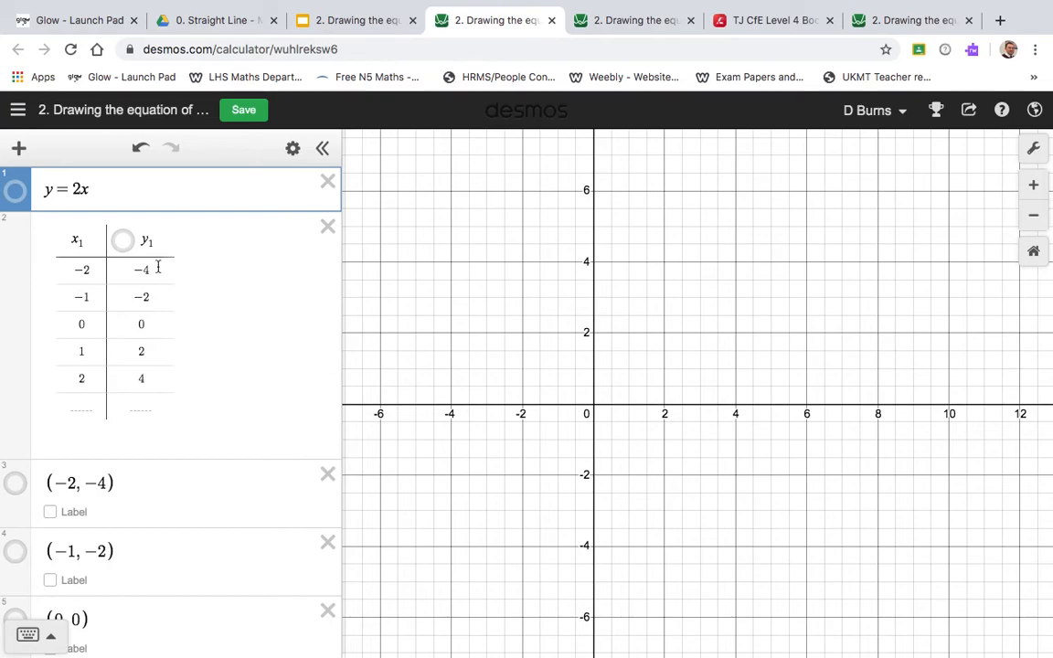
pyautogui.click(123, 241)
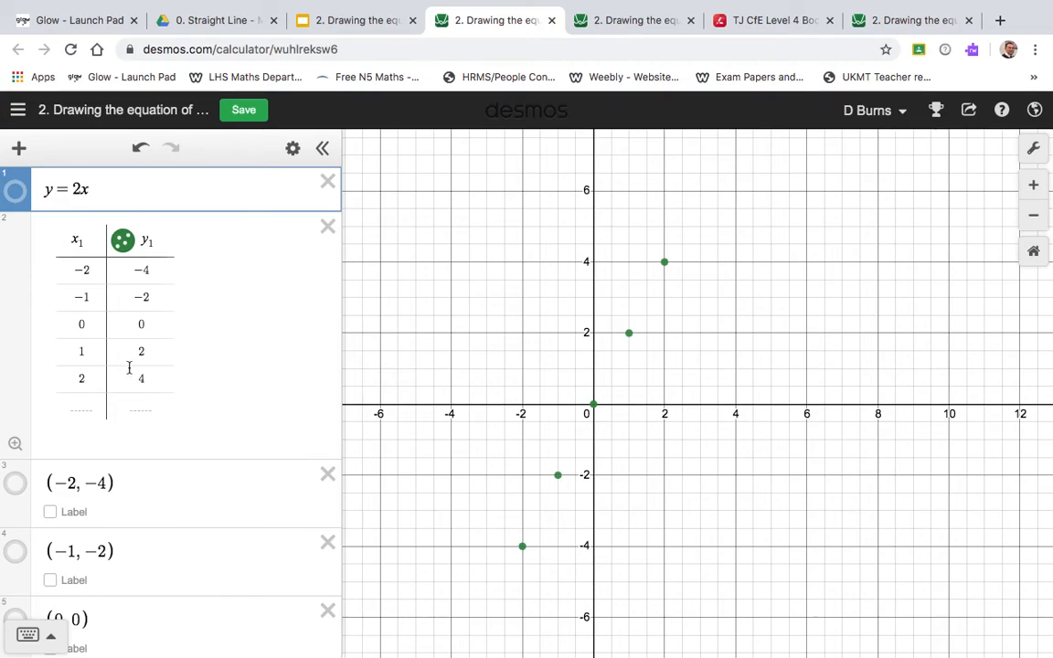
pyautogui.click(123, 241)
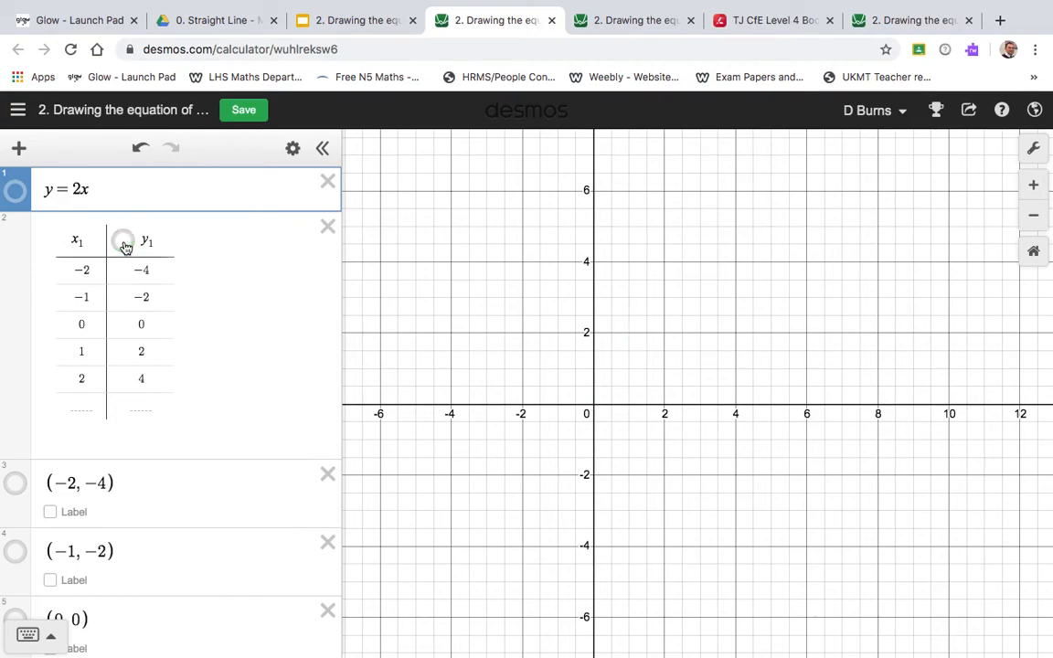
# Delete the table, the five point expressions and the blank row, leaving only the equation y = 2x
pyautogui.click(327, 228)
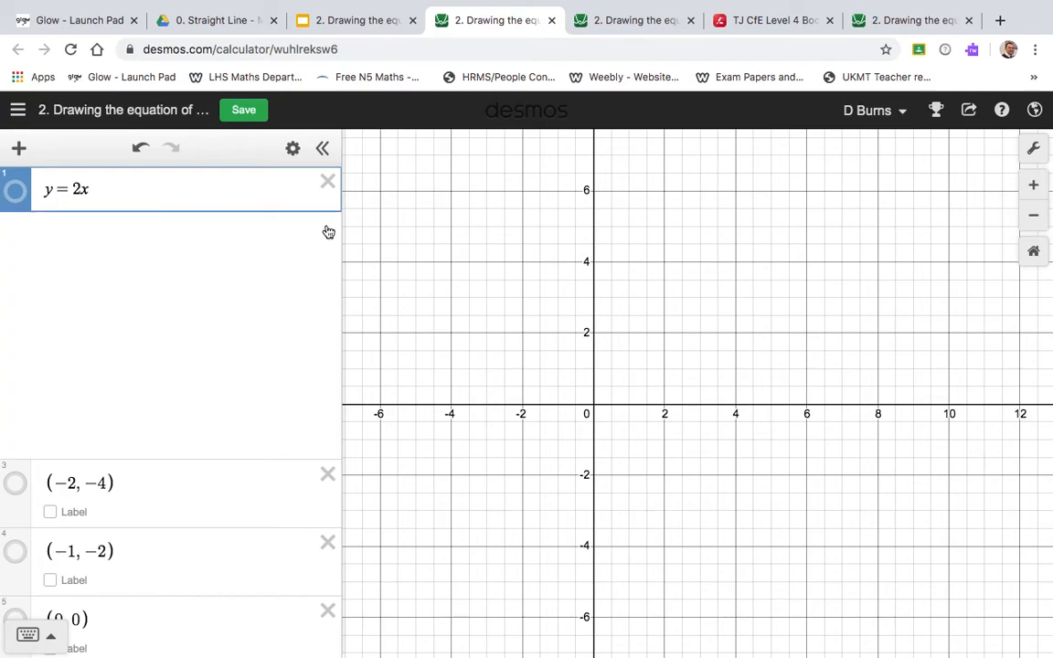
pyautogui.click(327, 227)
pyautogui.click(327, 227)
pyautogui.click(328, 232)
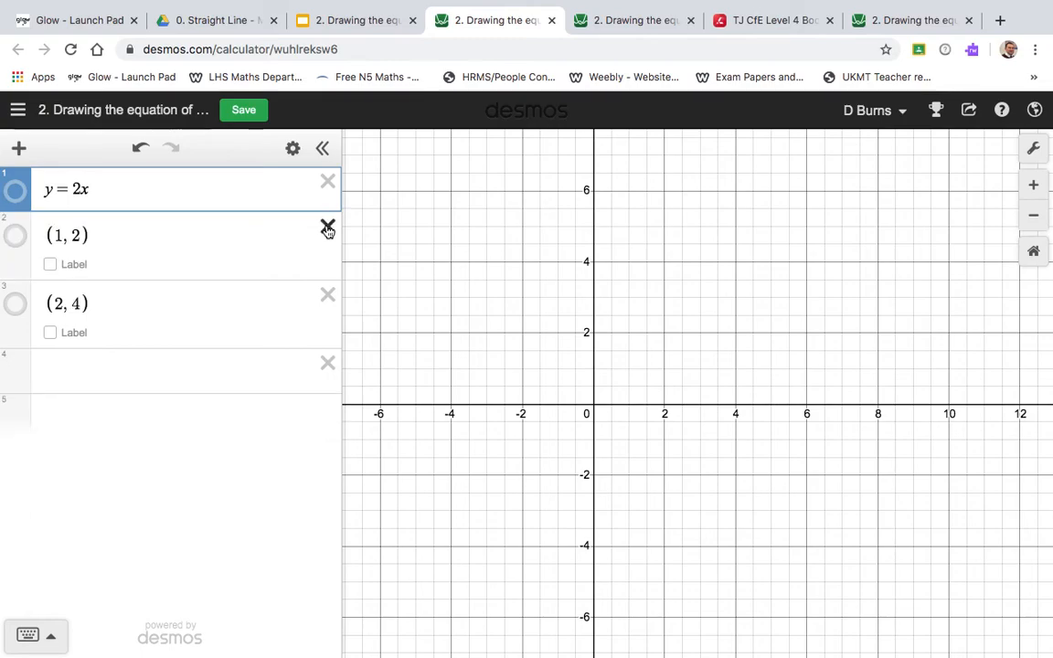
pyautogui.click(328, 232)
pyautogui.click(328, 233)
pyautogui.click(328, 232)
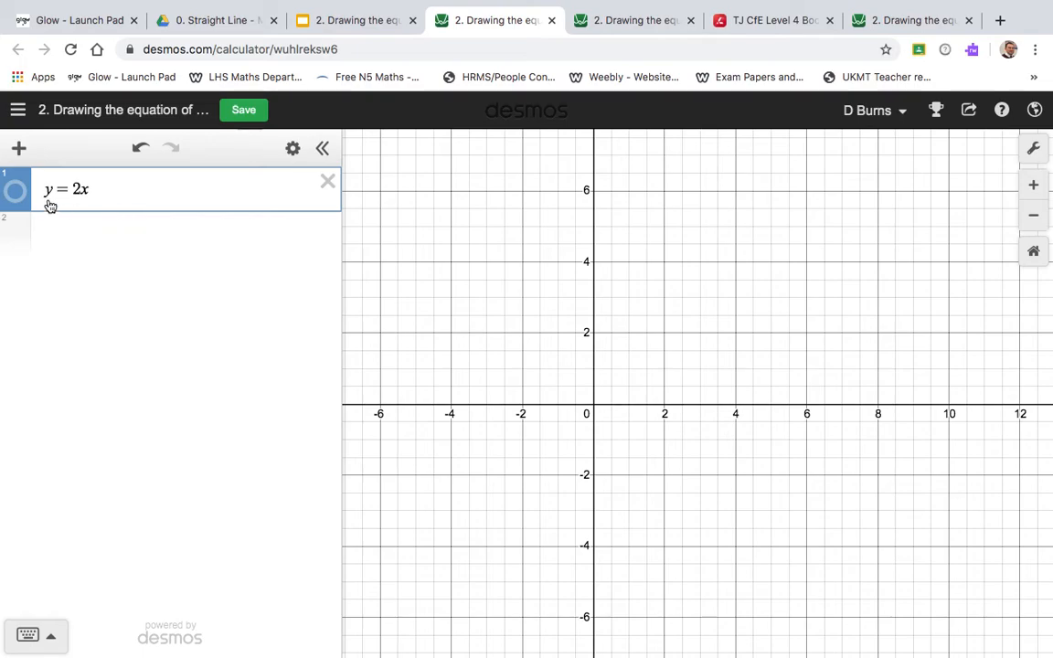
# Clear the first expression and re-enter the equation y = 2x to graph the full line
pyautogui.press('BackSpace')
pyautogui.press('BackSpace')
pyautogui.press('BackSpace')
pyautogui.press('BackSpace')
pyautogui.write('y-')
pyautogui.press('BackSpace')
pyautogui.write('= 2x')
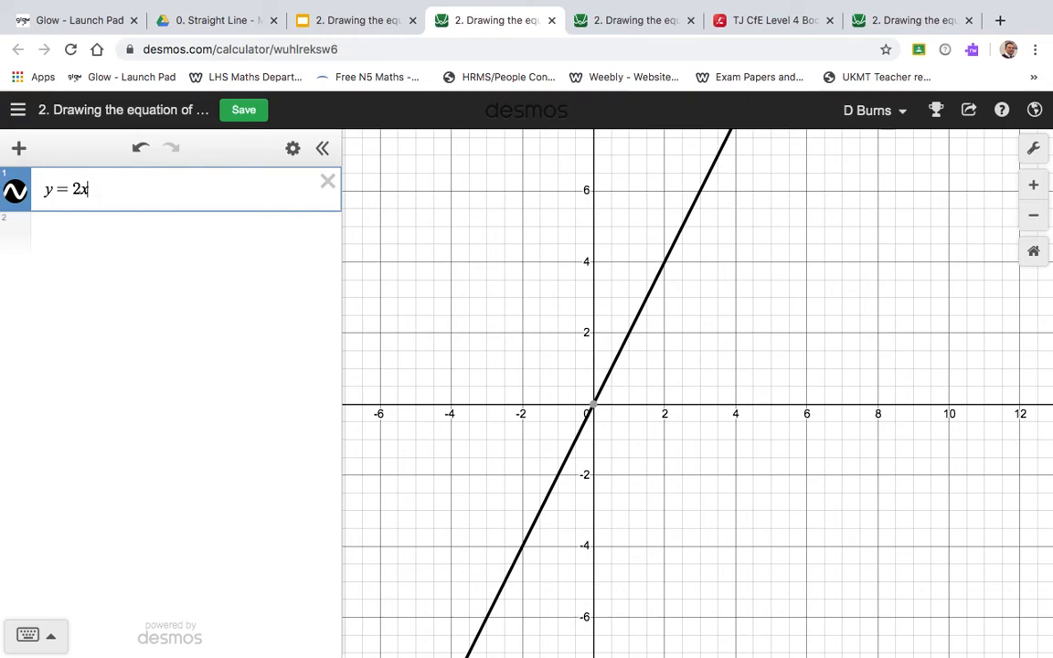
# Toggle the visibility of the y = 2x line and examine how it extends in both directions
pyautogui.click(15, 195)
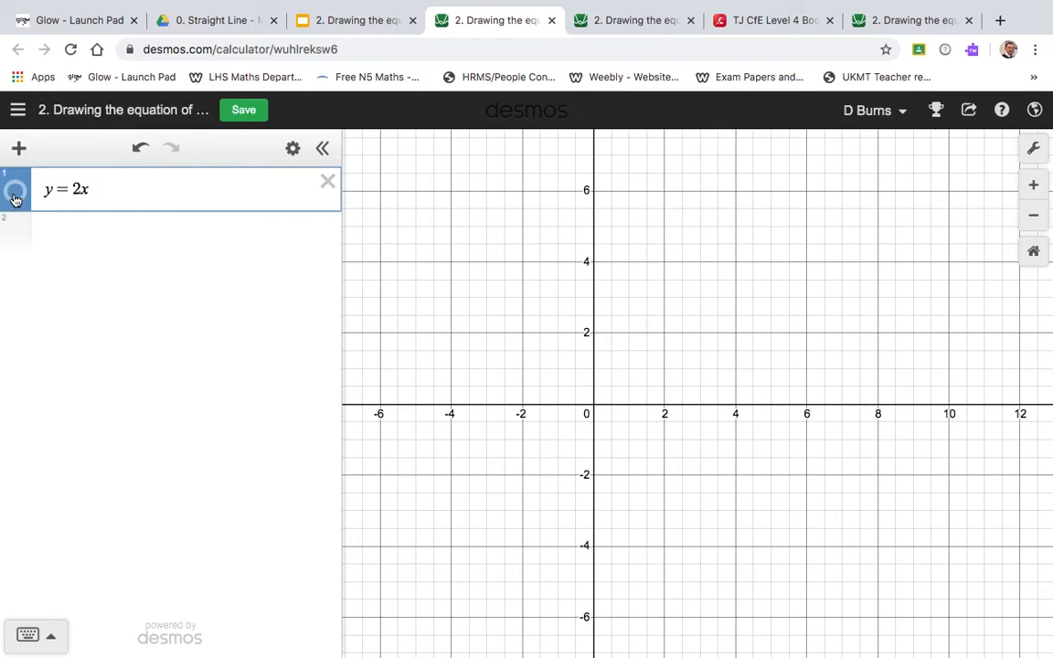
pyautogui.click(15, 195)
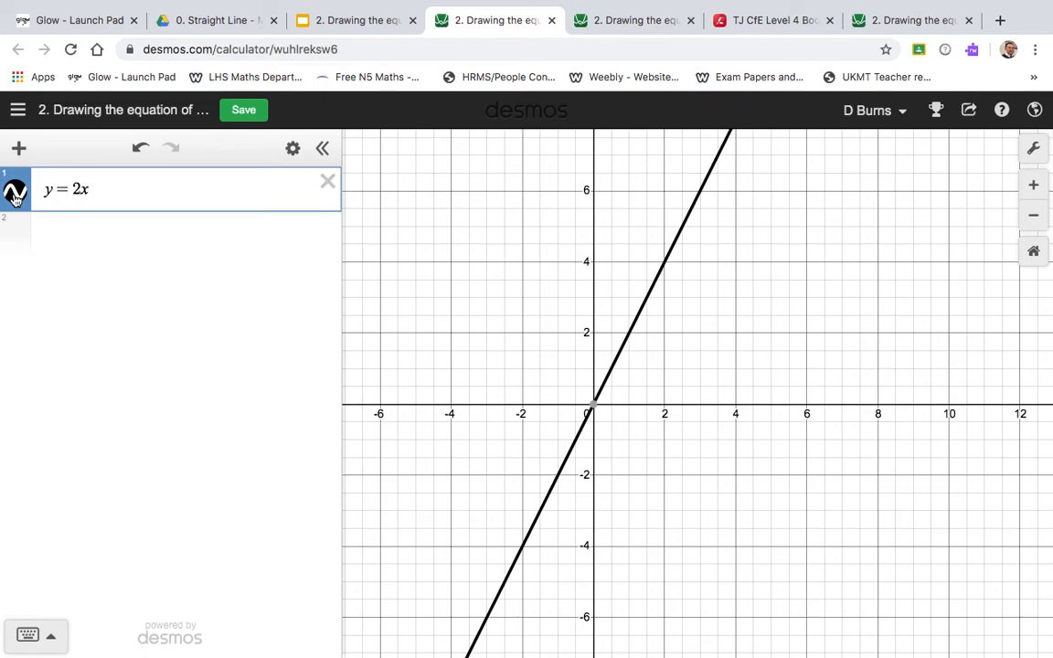
pyautogui.click(16, 195)
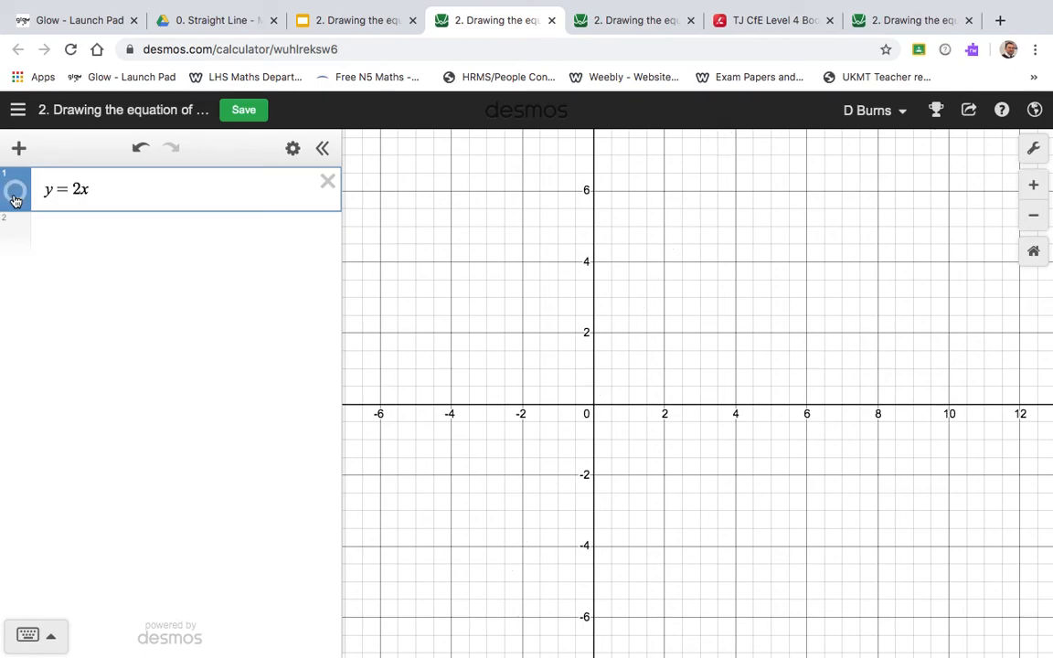
pyautogui.click(16, 196)
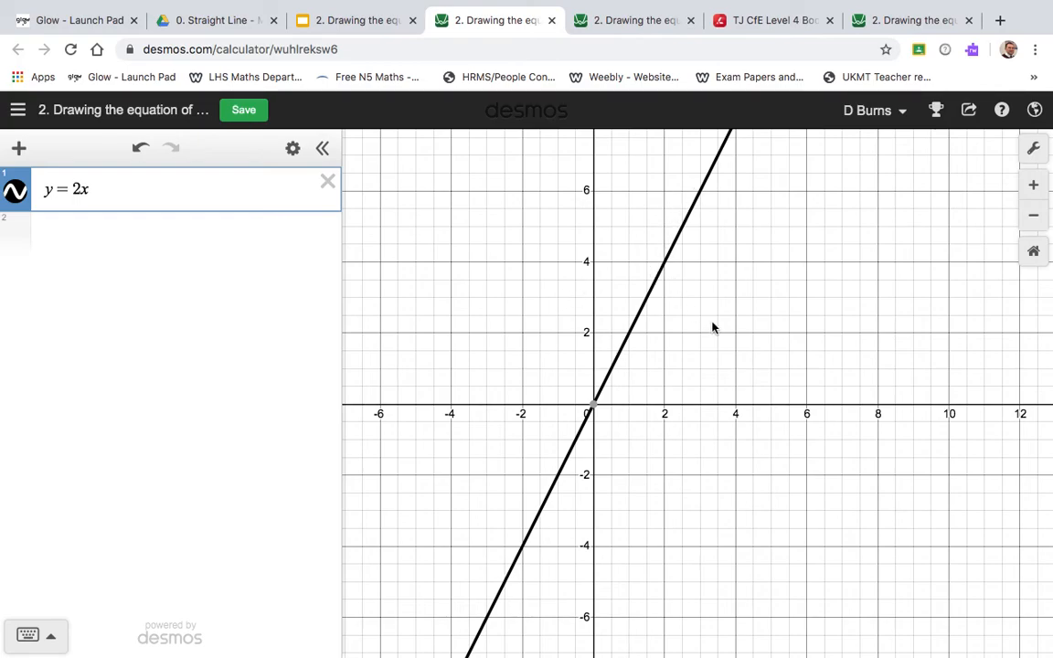
pyautogui.moveTo(713, 327); pyautogui.dragTo(526, 556)
pyautogui.moveTo(677, 361); pyautogui.dragTo(819, 144)
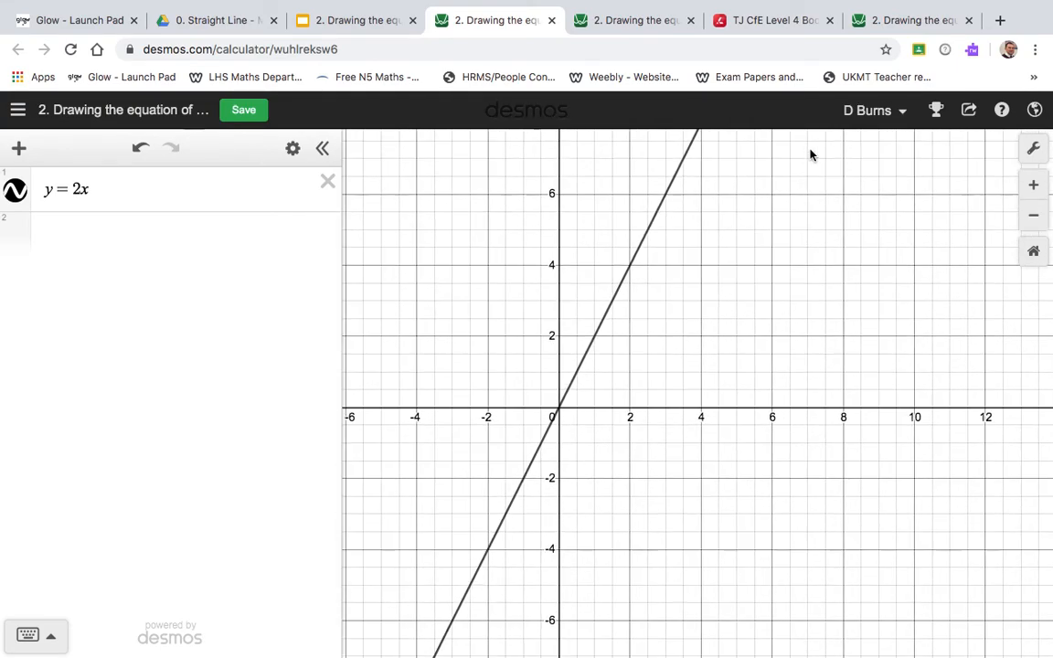
pyautogui.moveTo(776, 218); pyautogui.dragTo(790, 202)
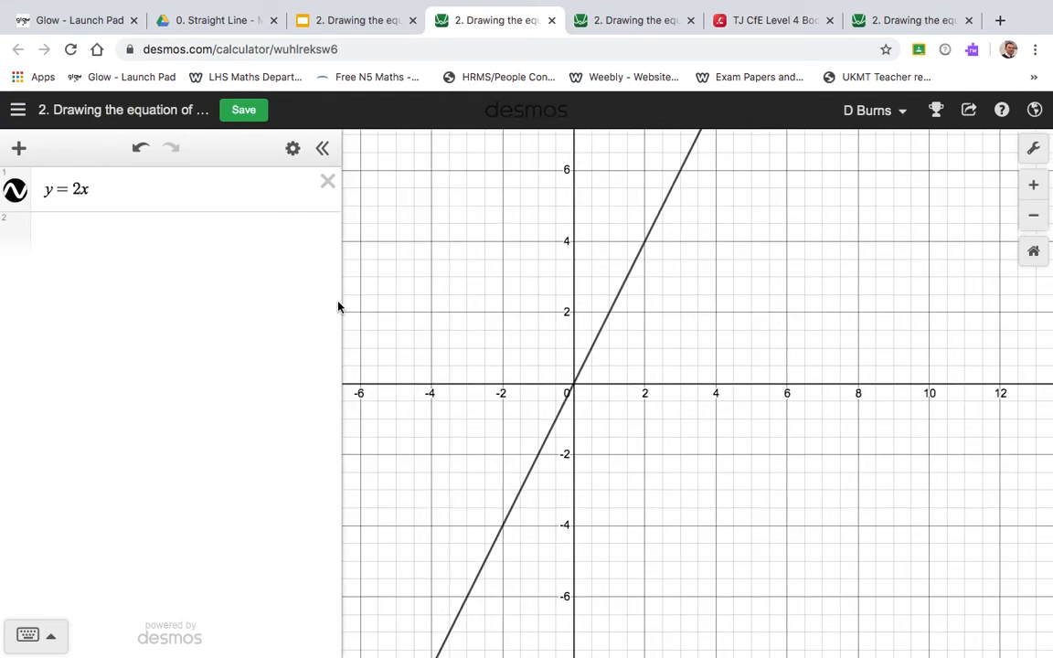
# Undo the equation re-entry and the deletions to restore the value table and the five point expressions
pyautogui.hotkey('ctrl', 'z')
pyautogui.hotkey('ctrl', 'z')
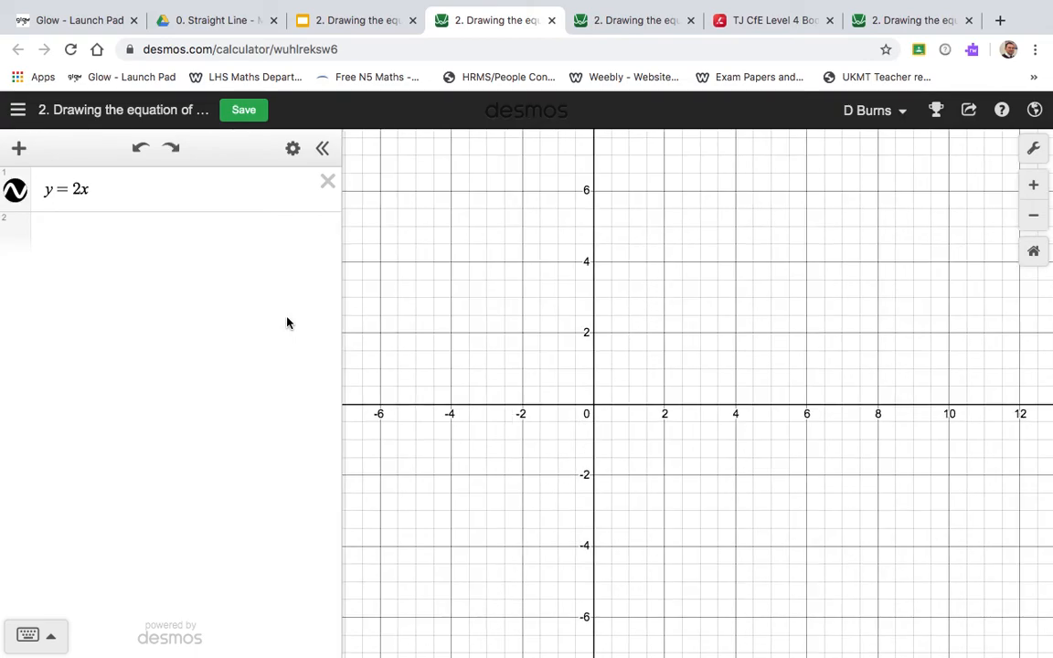
pyautogui.hotkey('ctrl', 'z')
pyautogui.hotkey('ctrl', 'y')
pyautogui.hotkey('ctrl', 'y')
pyautogui.hotkey('ctrl', 'y')
pyautogui.hotkey('ctrl', 'y')
pyautogui.hotkey('ctrl', 'y')
pyautogui.hotkey('ctrl', 'y')
pyautogui.hotkey('ctrl', 'y')
pyautogui.hotkey('ctrl', 'y')
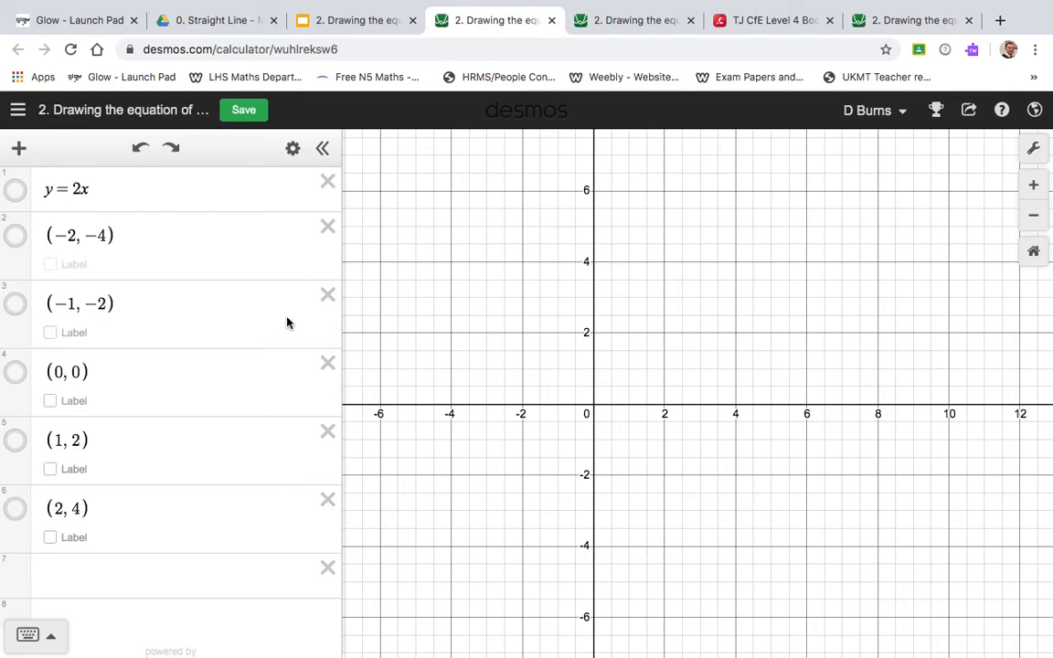
pyautogui.hotkey('ctrl', 'y')
pyautogui.hotkey('ctrl', 'y')
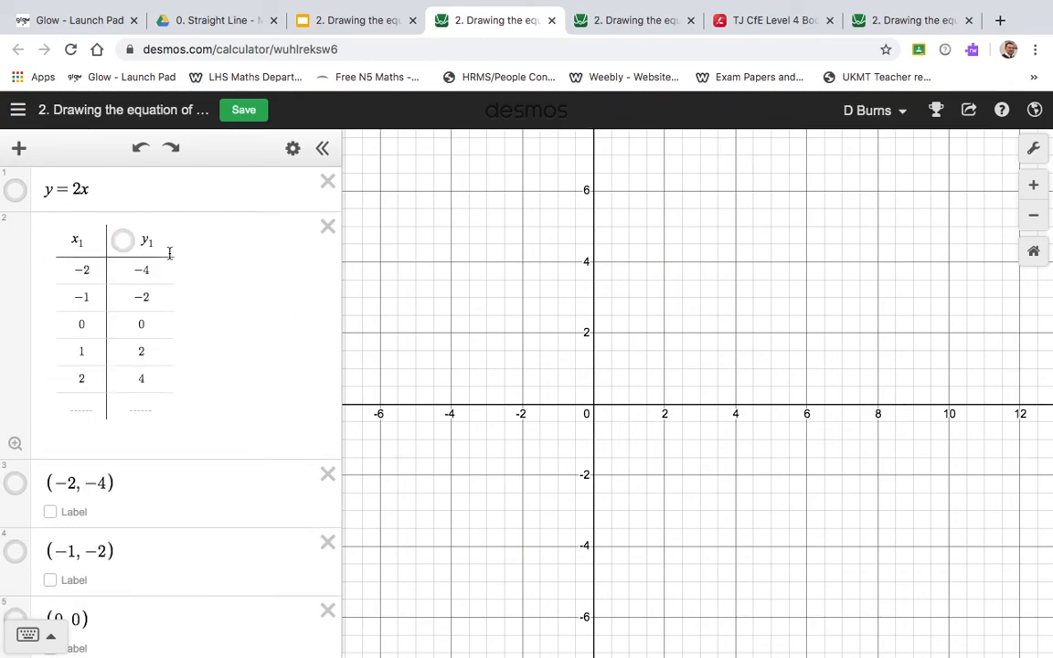
# Plot the table's points and display the line y = 2x restricted to {-2 ≤ x ≤ 2}
pyautogui.click(122, 240)
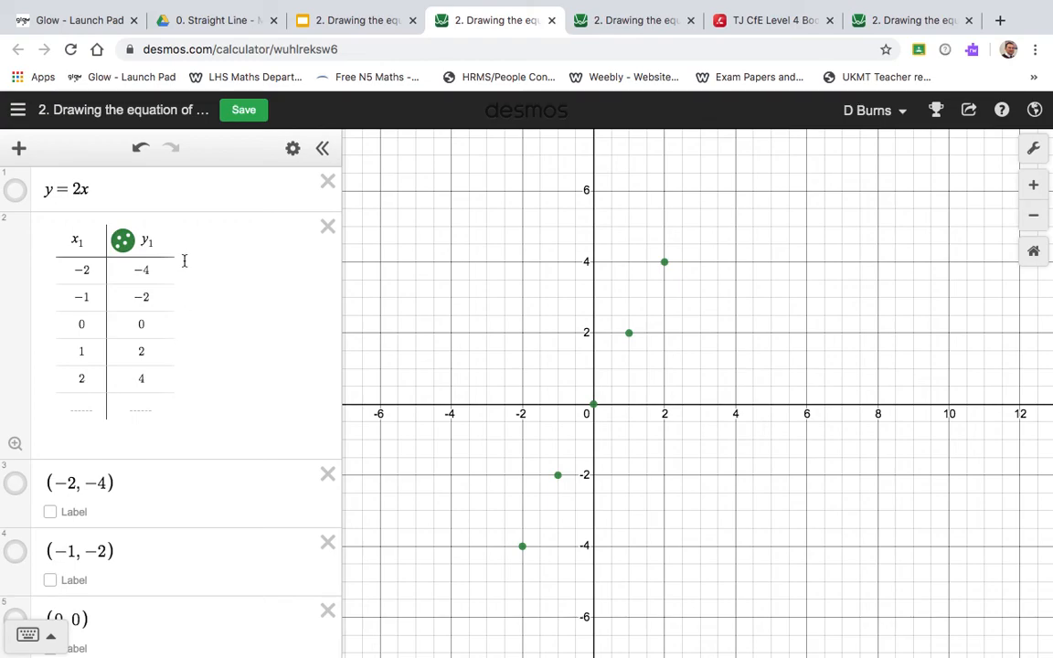
pyautogui.click(188, 194)
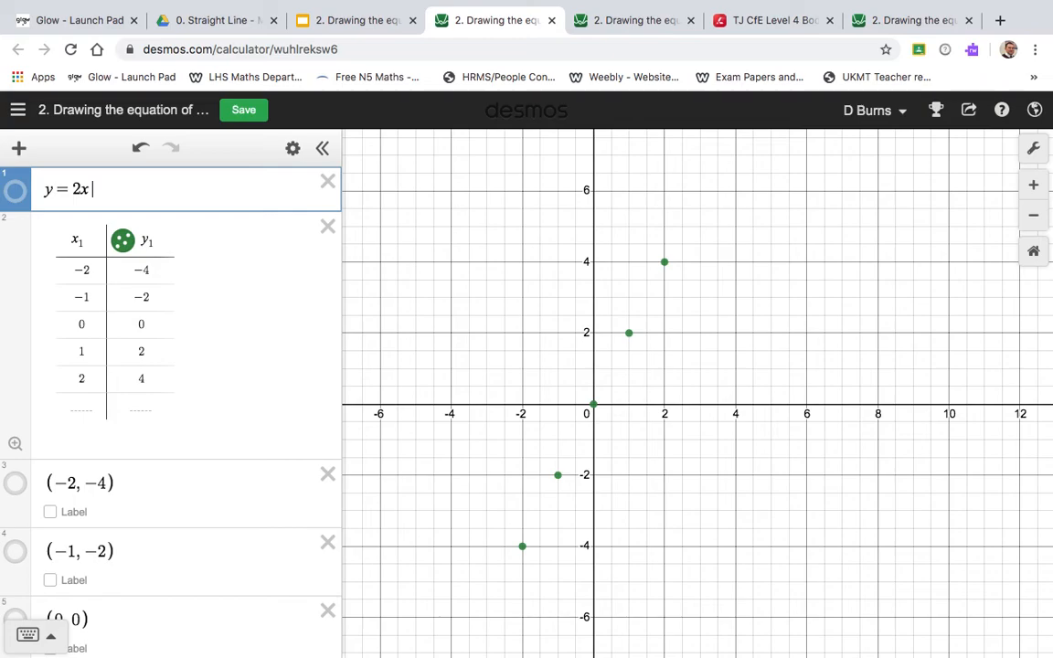
pyautogui.write('{')
pyautogui.write('-2')
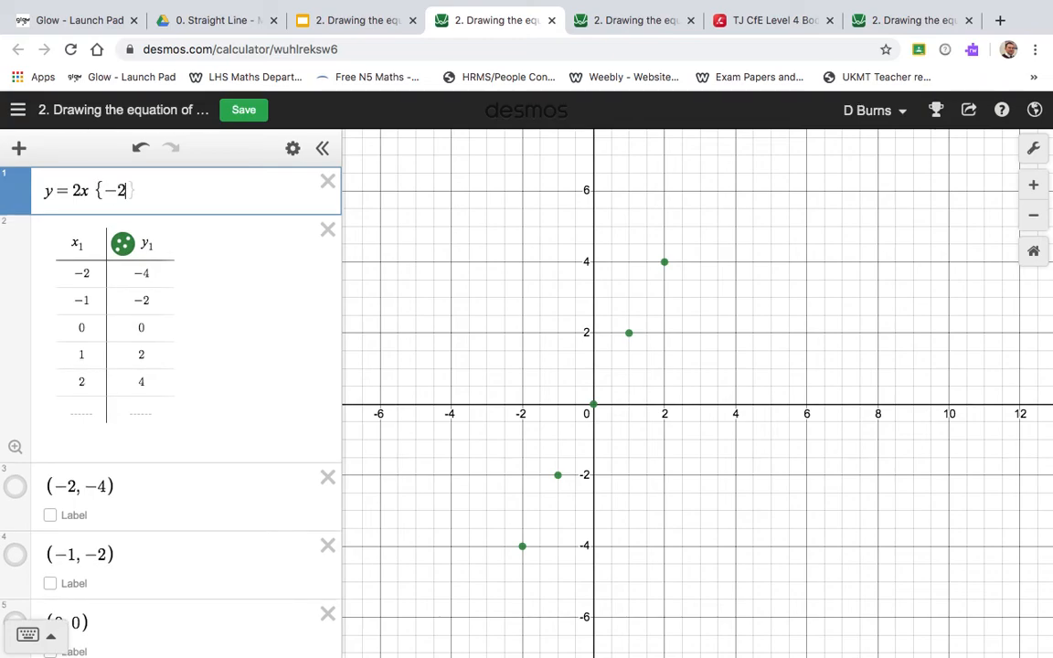
pyautogui.write('<')
pyautogui.write('x<=')
pyautogui.write('2')
pyautogui.write('}')
pyautogui.press('Return')
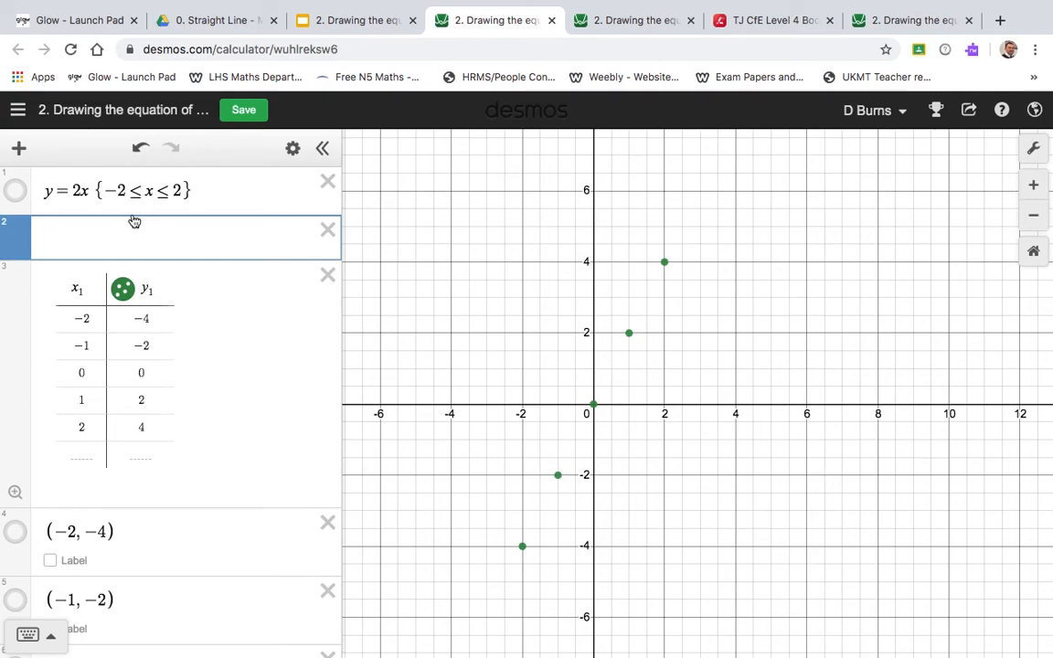
pyautogui.click(94, 190)
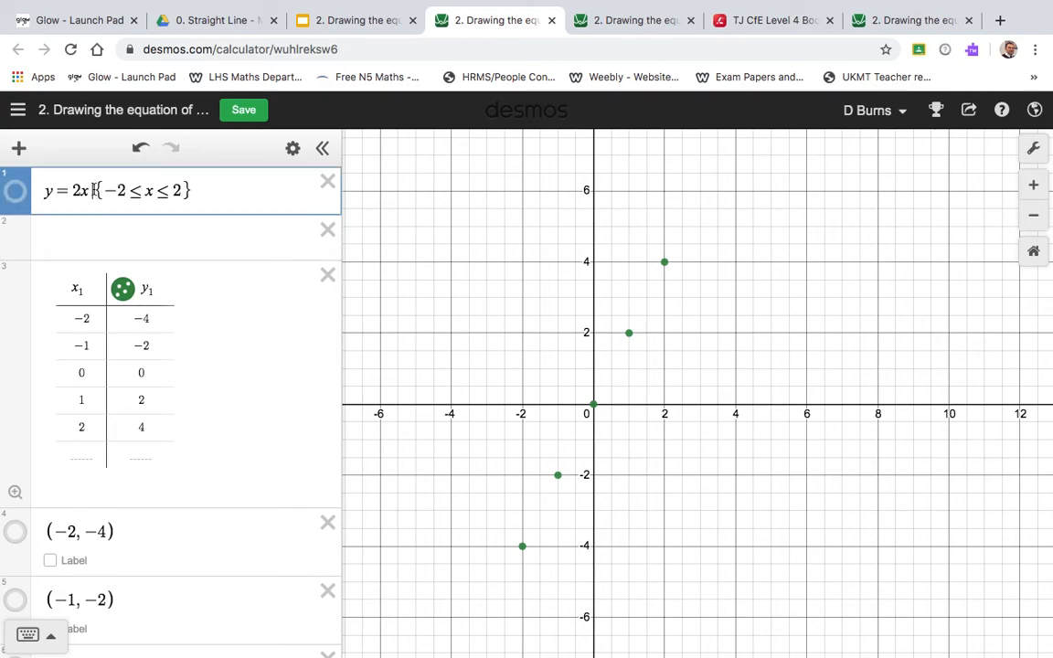
pyautogui.click(22, 200)
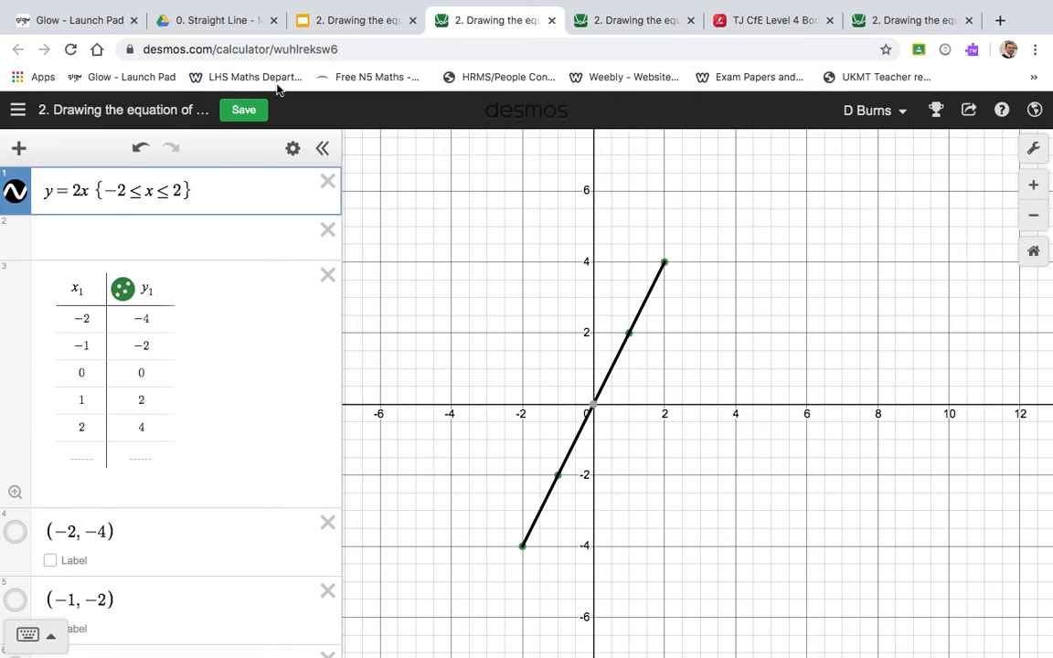
# Switch to the Google Slides presentation and advance to the "Try the following" slide
pyautogui.click(342, 20)
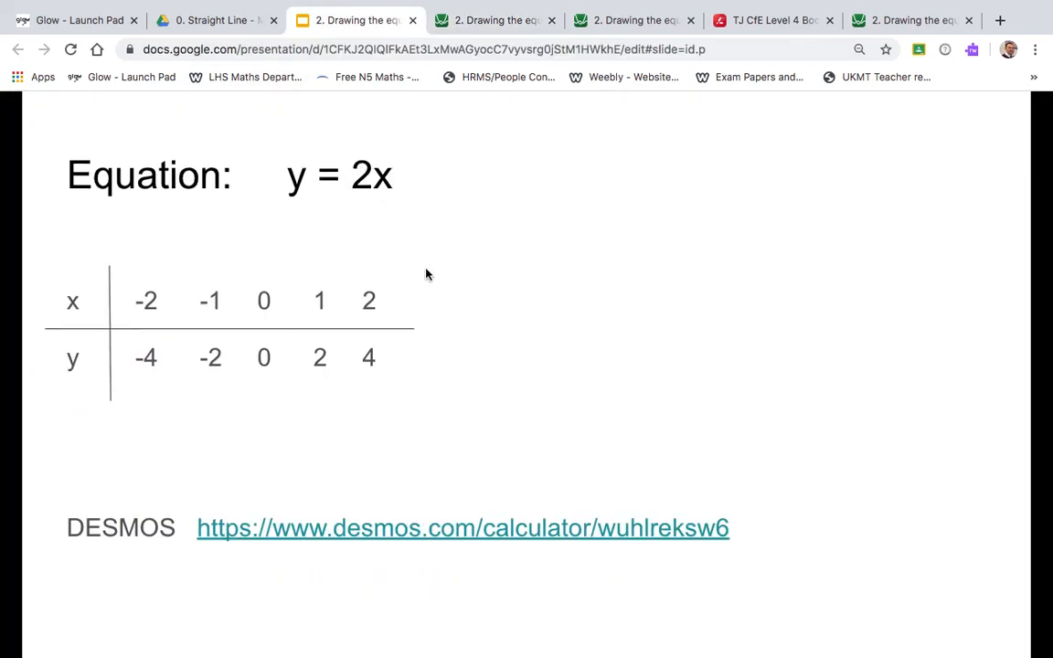
pyautogui.click(426, 270)
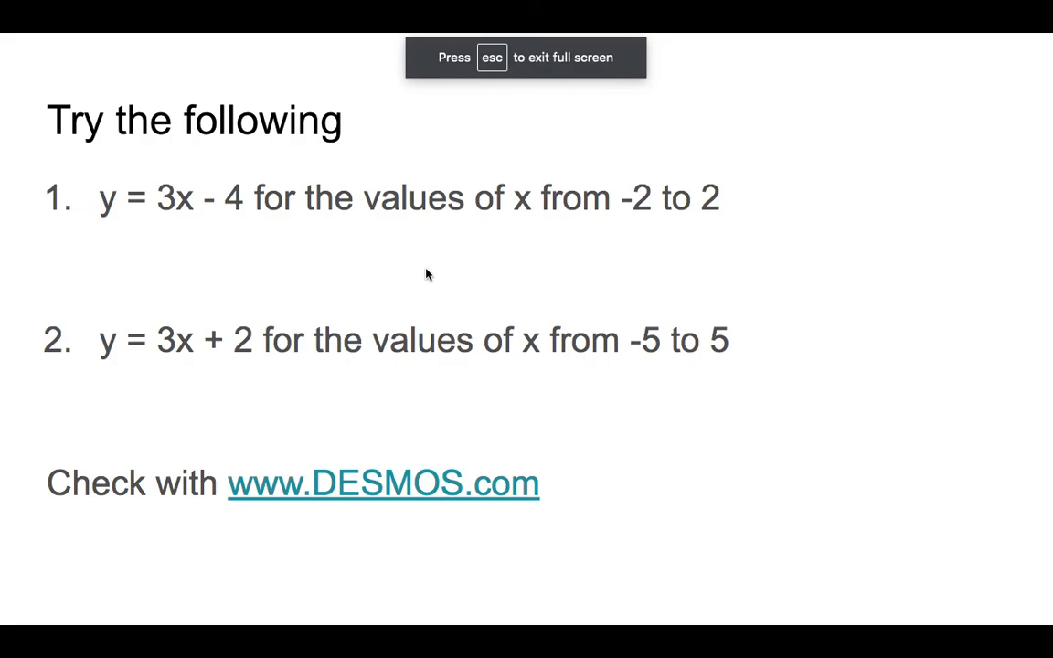